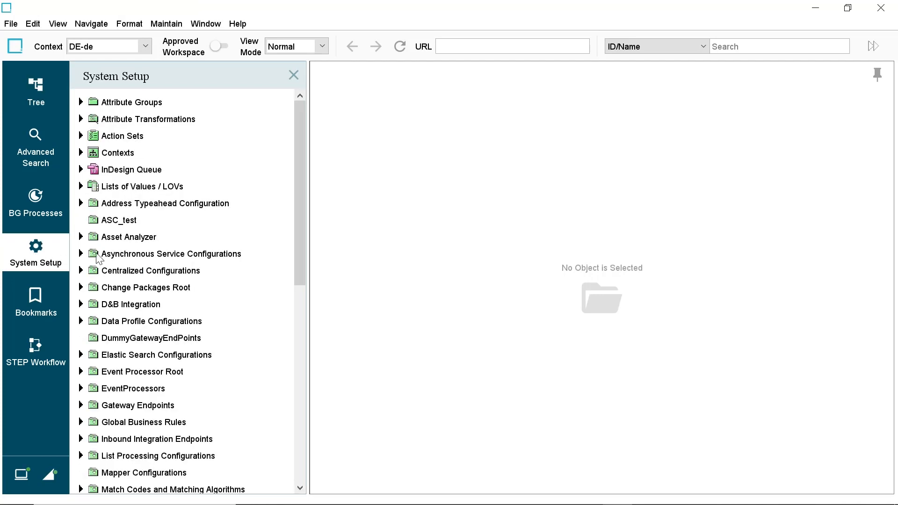
Step: Open the Individual Matching algorithm under Match Codes and Matching Algorithms and start editing its match criteria
scroll(223, 277, "down", 2)
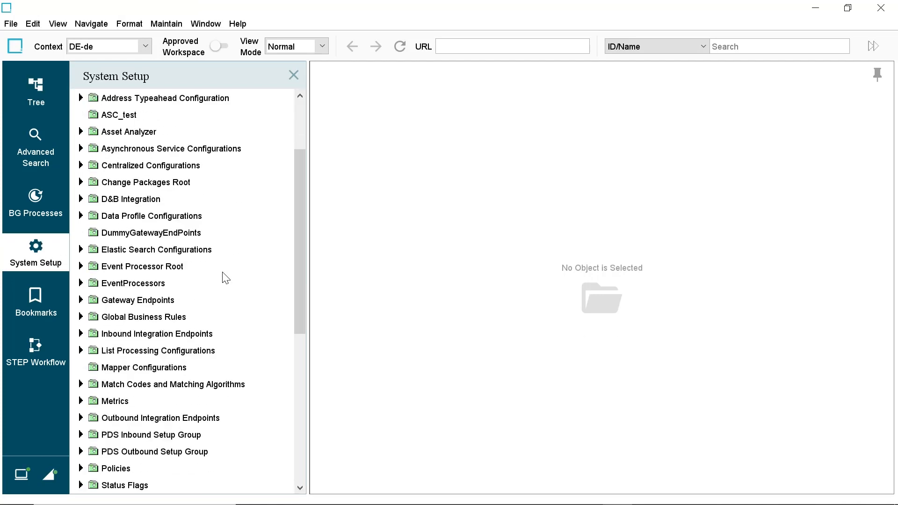
scroll(146, 356, "down", 1)
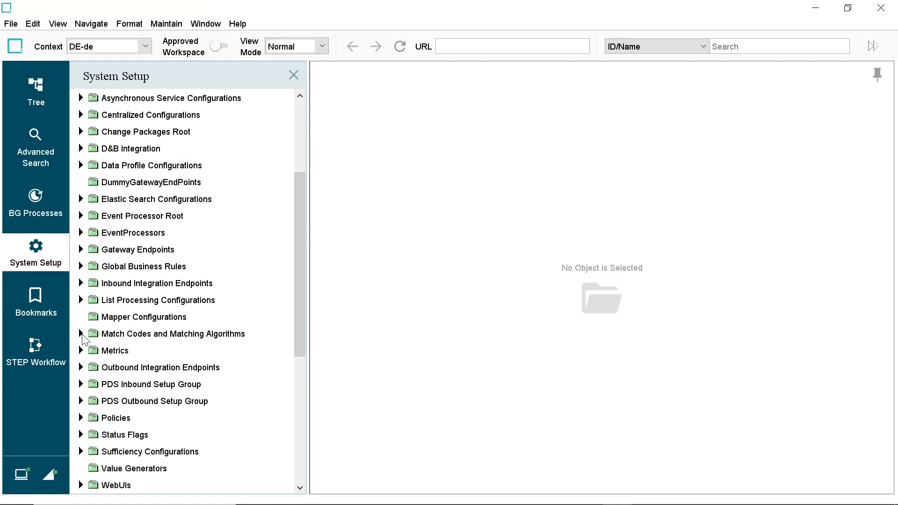
left_click(81, 334)
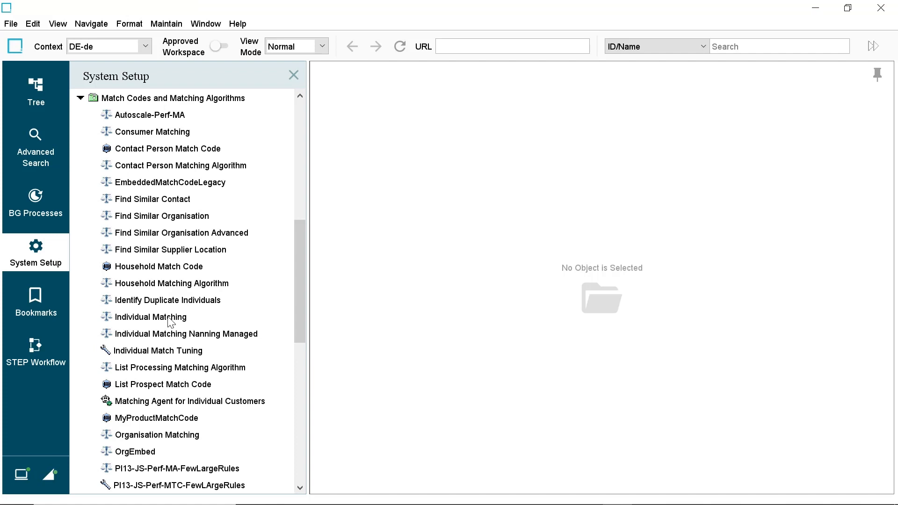
left_click(170, 318)
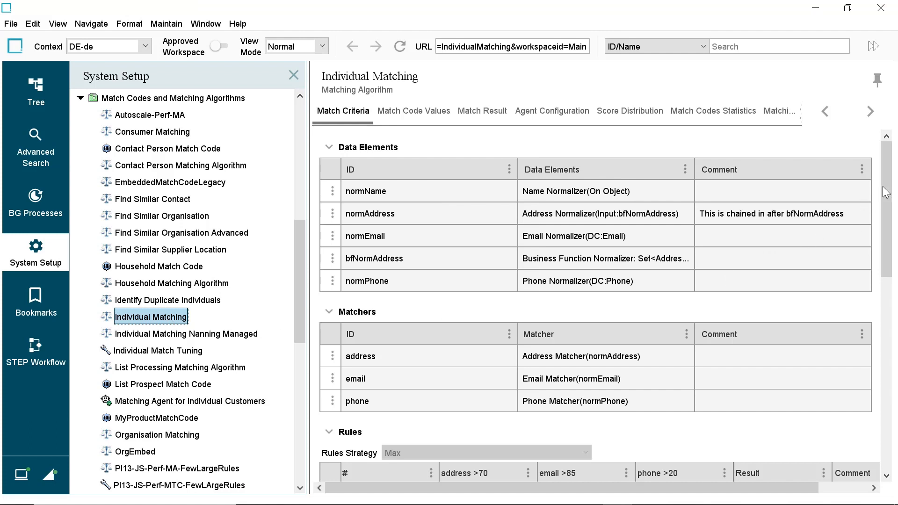
left_click_drag(888, 191, 850, 419)
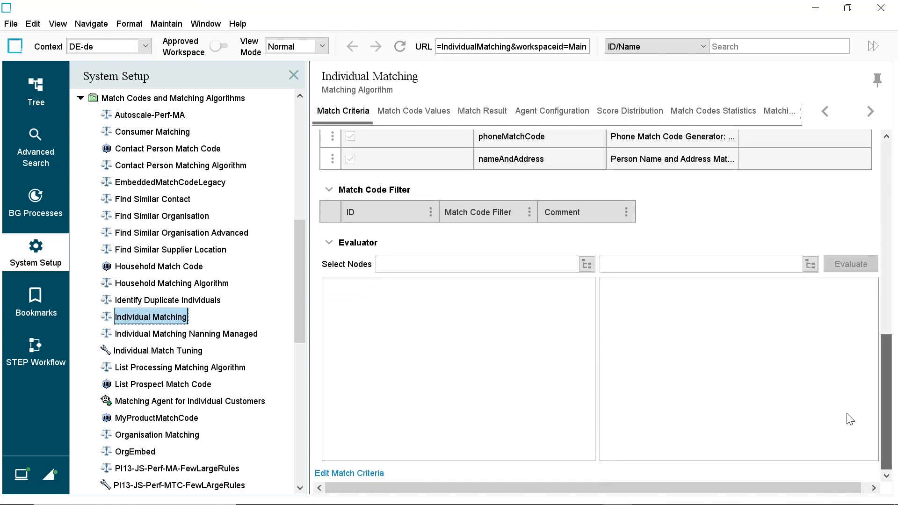
left_click(348, 473)
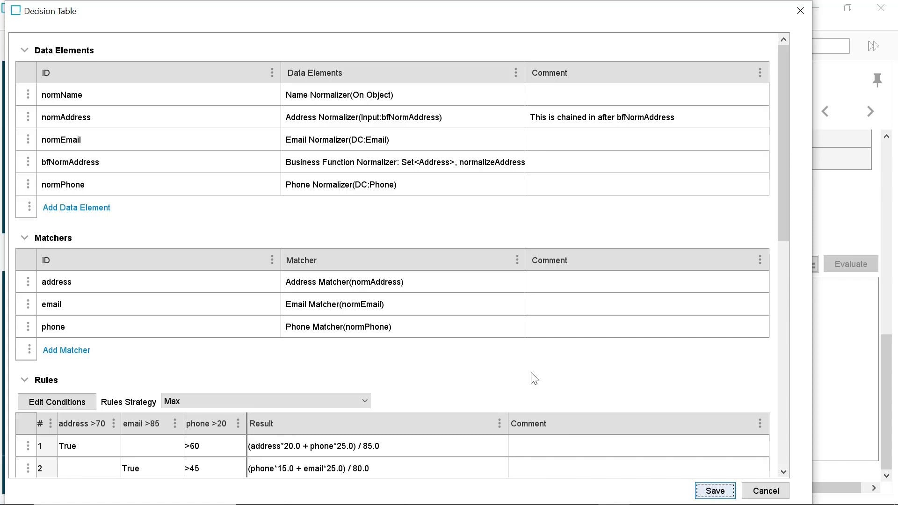
Step: Add a Machine Learning Matcher with the ID ml_Matcher to the decision table
left_click(66, 351)
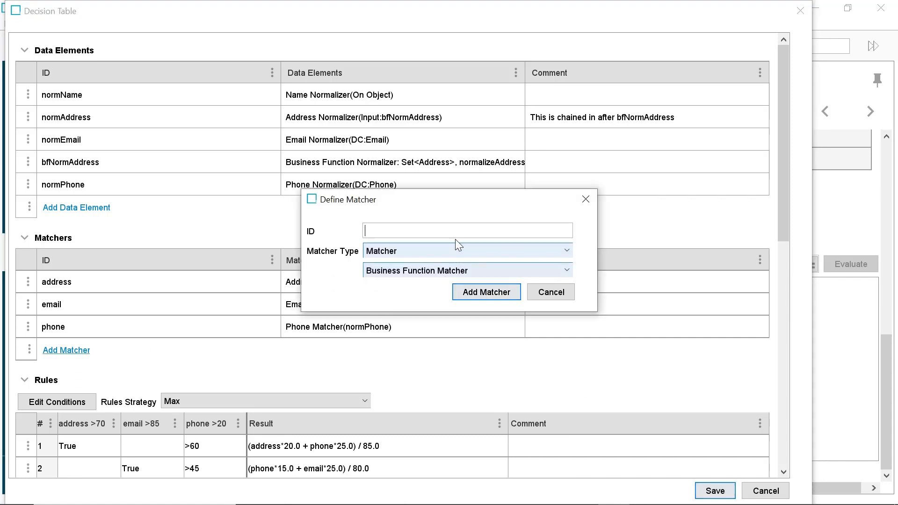
type("ml_Matcher")
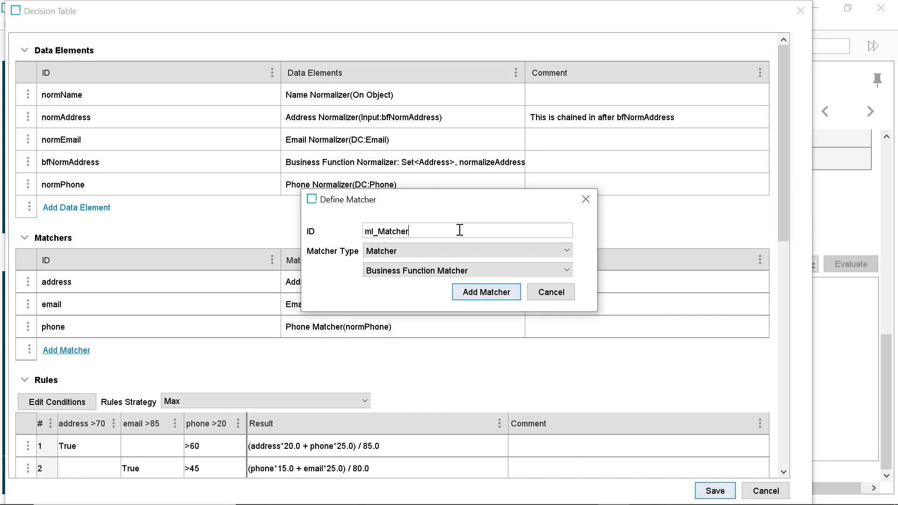
left_click(459, 270)
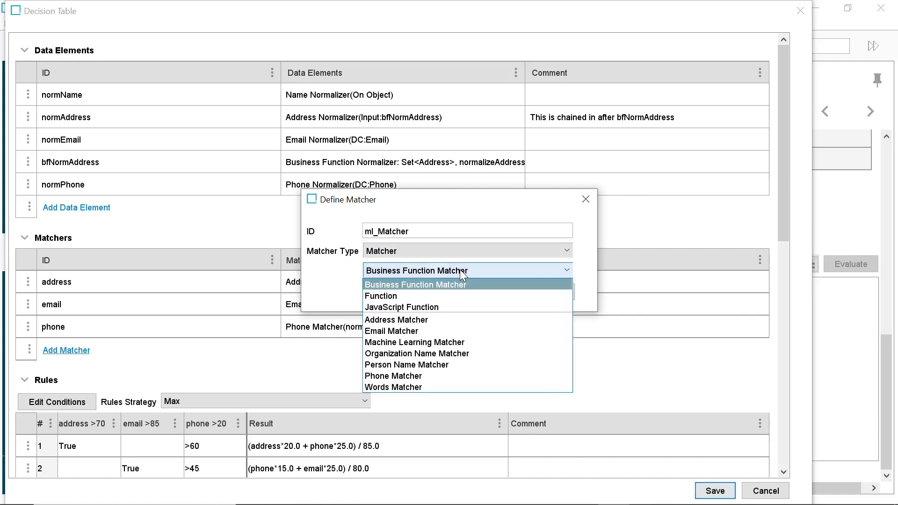
left_click(456, 341)
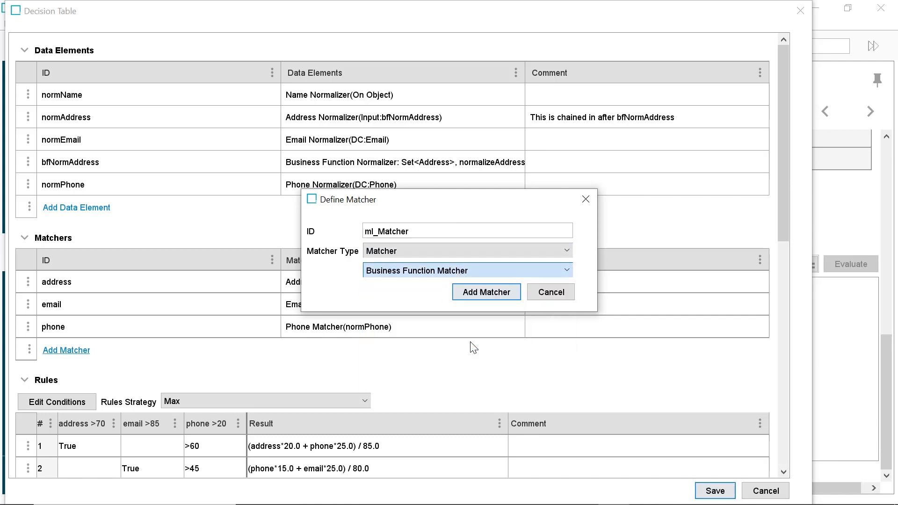
left_click(511, 301)
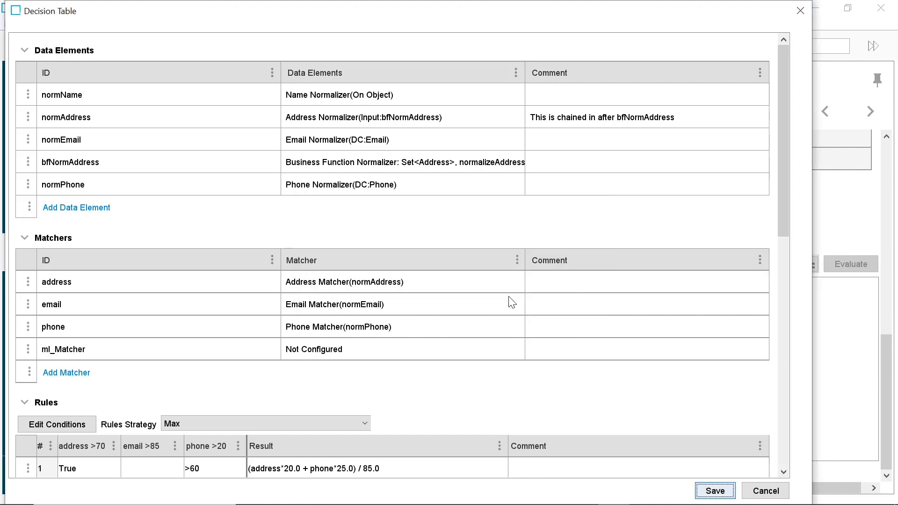
Step: Configure ml_Matcher with model version v1.0 - 2024-03-13 and normName as the data element for Set<Name>
left_click(488, 357)
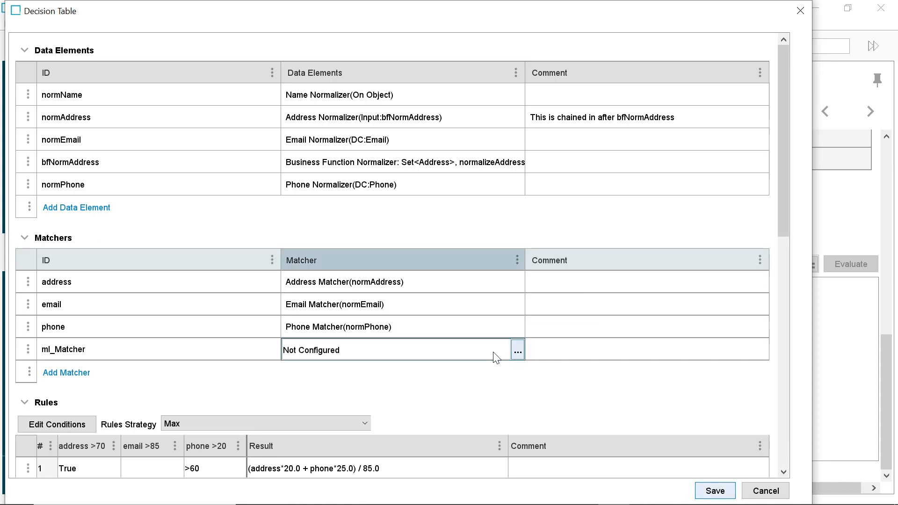
left_click(521, 351)
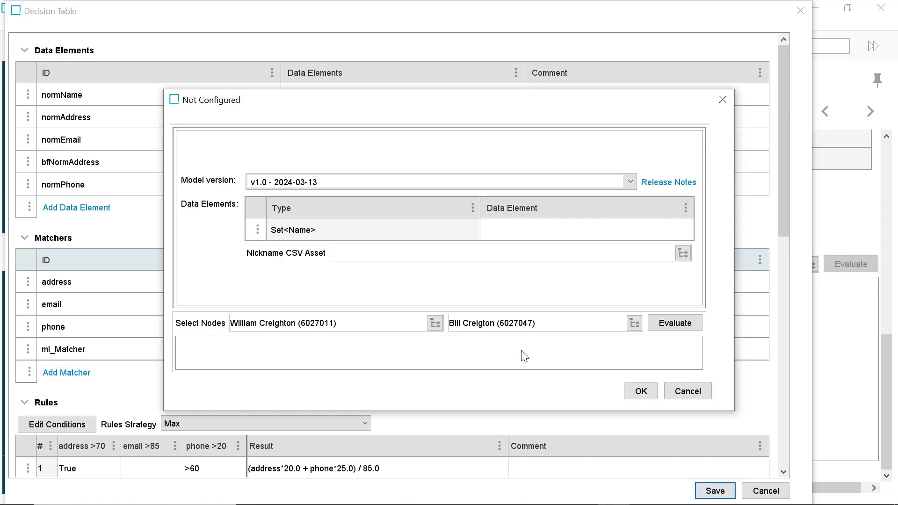
left_click(630, 179)
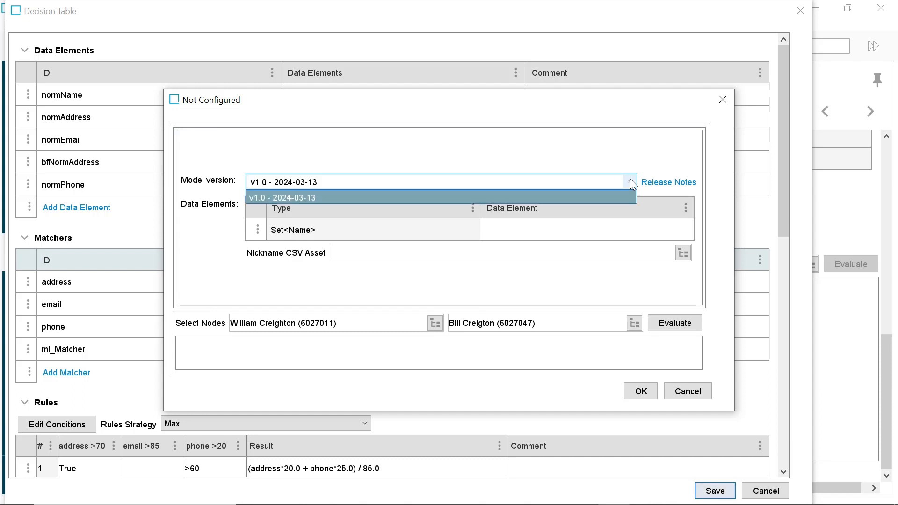
left_click(630, 178)
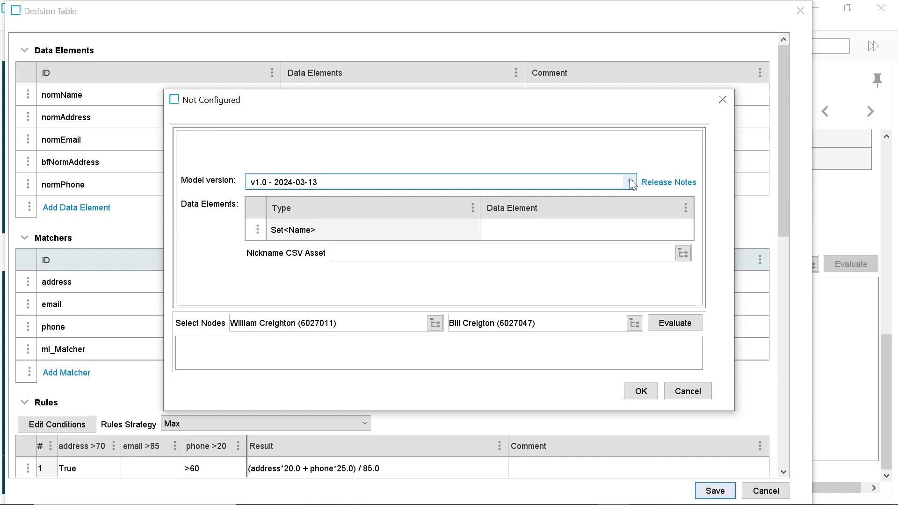
left_click(594, 229)
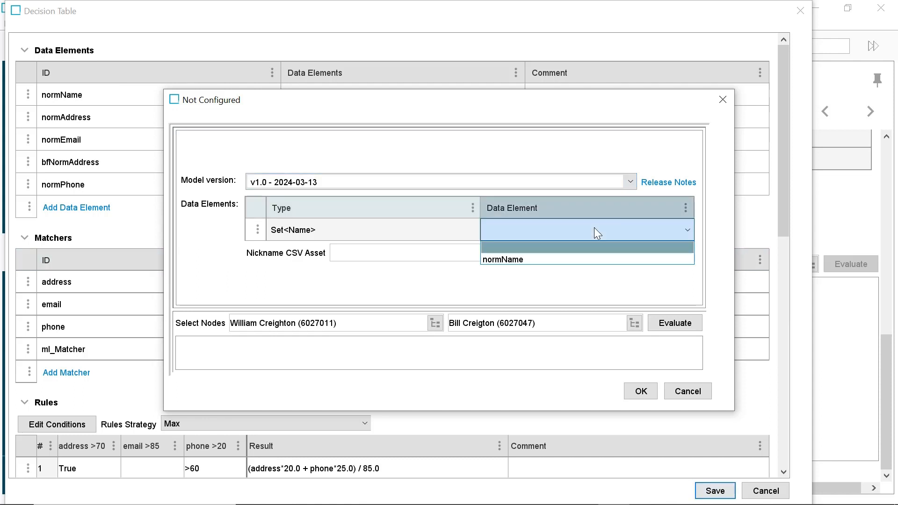
left_click(565, 260)
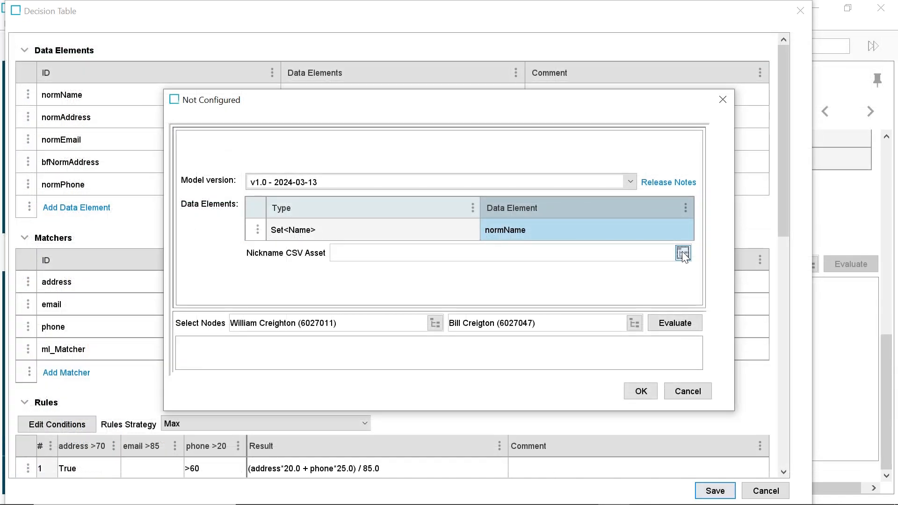
Step: Assign Nickname Groups from Assets as the nickname CSV asset, and evaluate the two selected nodes before accepting the matcher configuration
left_click(682, 252)
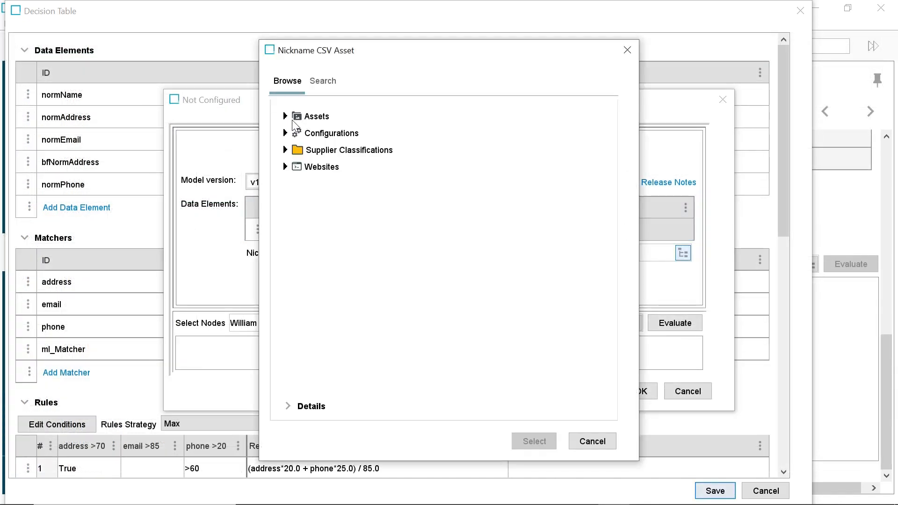
left_click(285, 116)
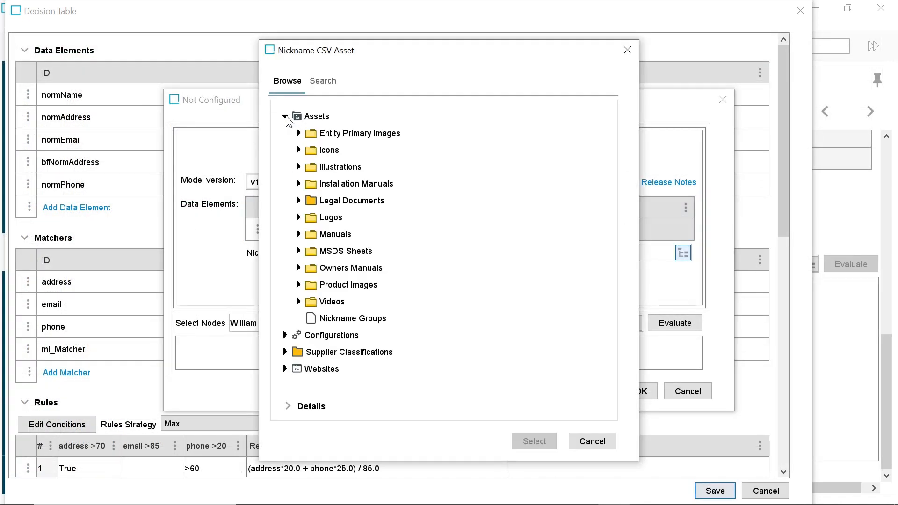
left_click(345, 319)
left_click(542, 441)
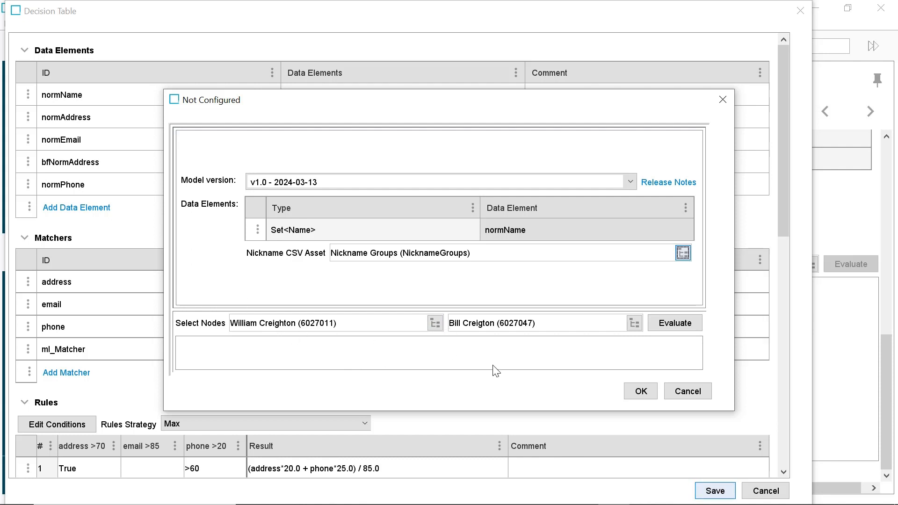
left_click(684, 325)
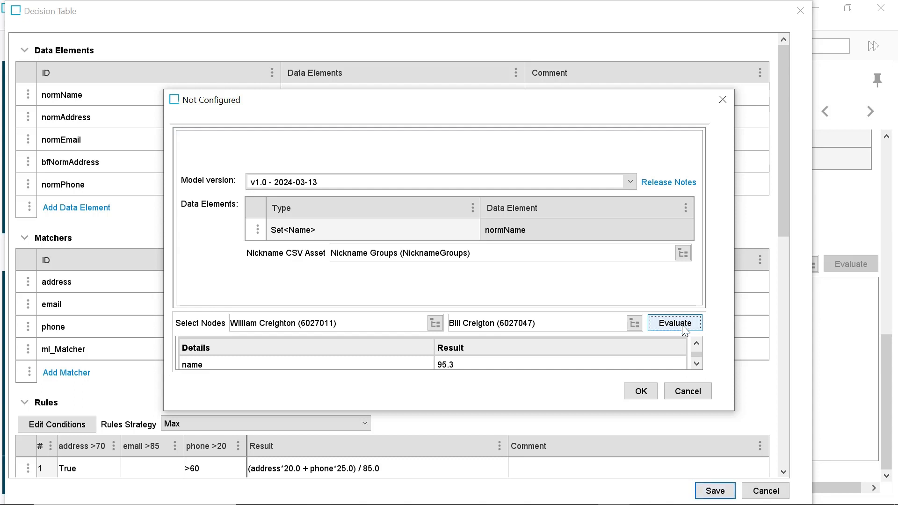
left_click(641, 391)
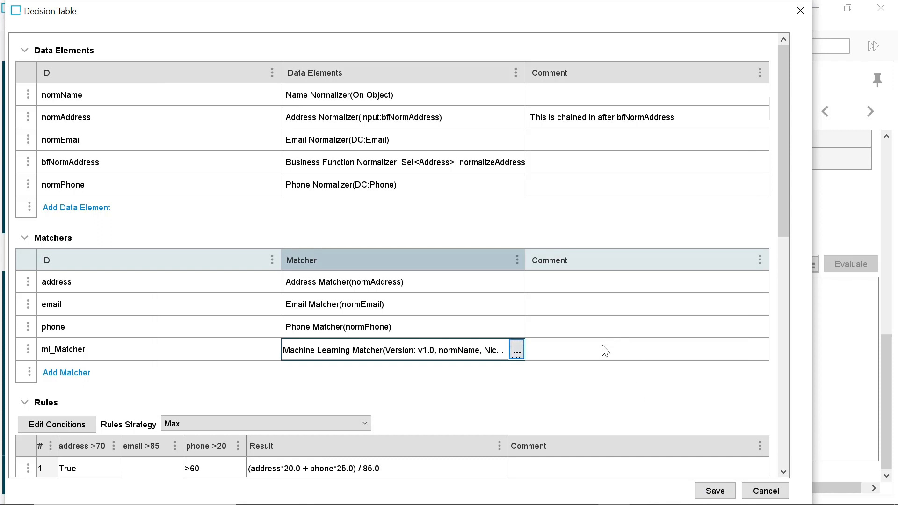
Step: Add ml_Matcher.name as a condition to the decision table's rules
left_click_drag(783, 167, 782, 232)
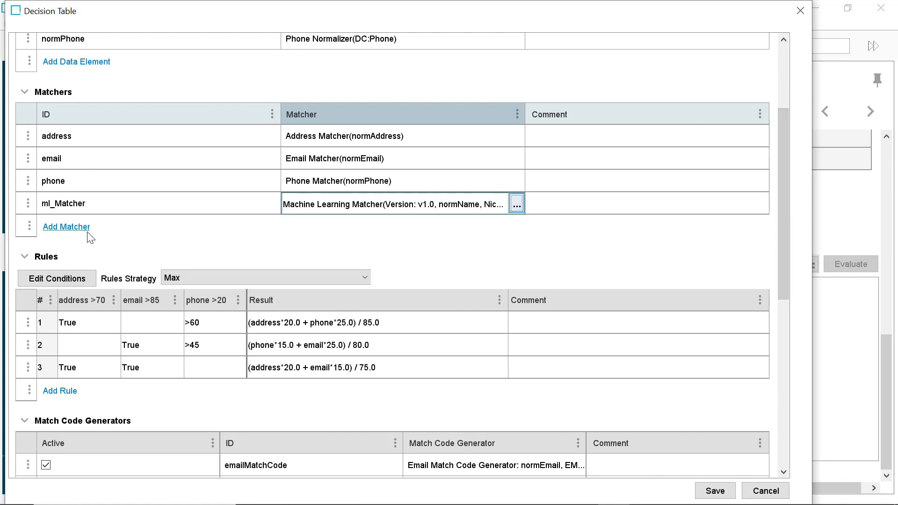
left_click(66, 279)
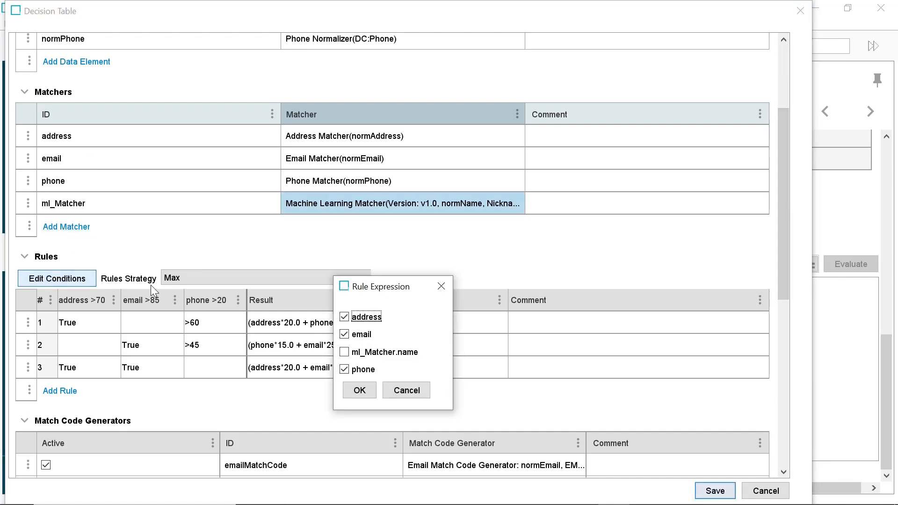
left_click(349, 354)
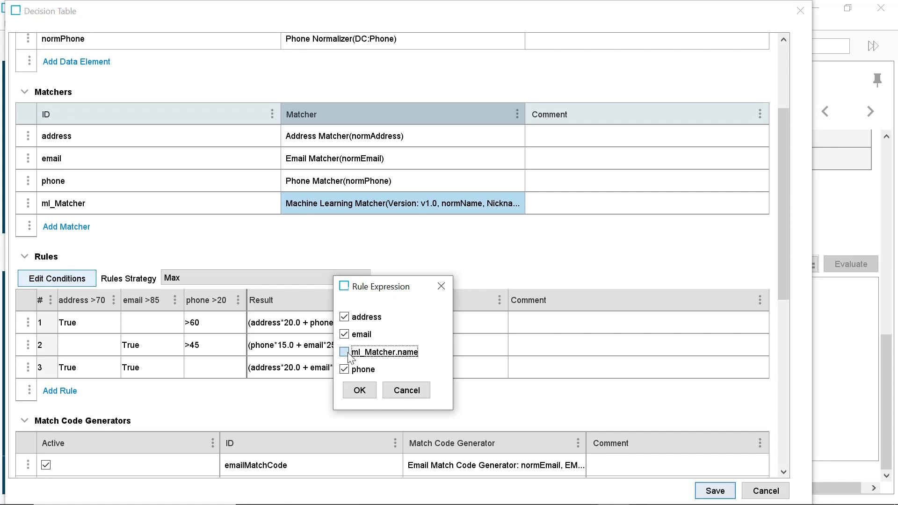
left_click(368, 391)
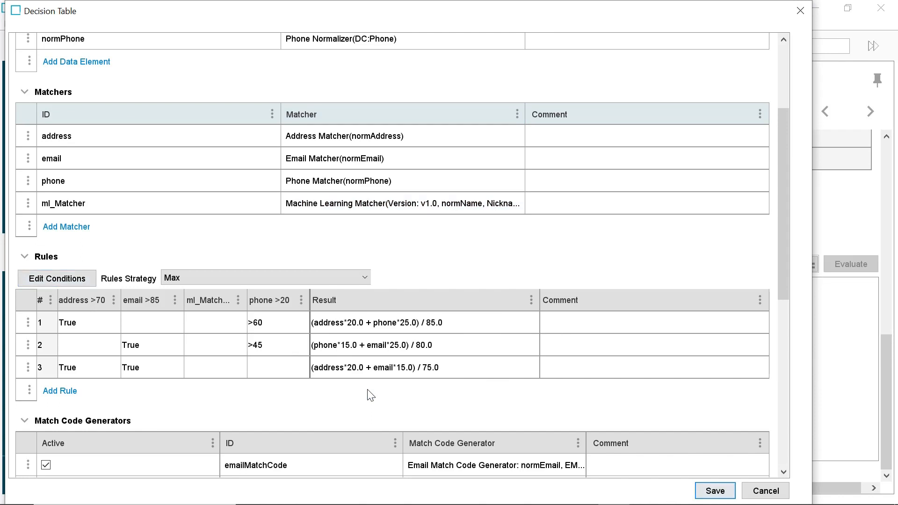
Step: Set the ml_Matcher.name condition of rule 3 to True and save the decision table
left_click(213, 370)
left_click(240, 370)
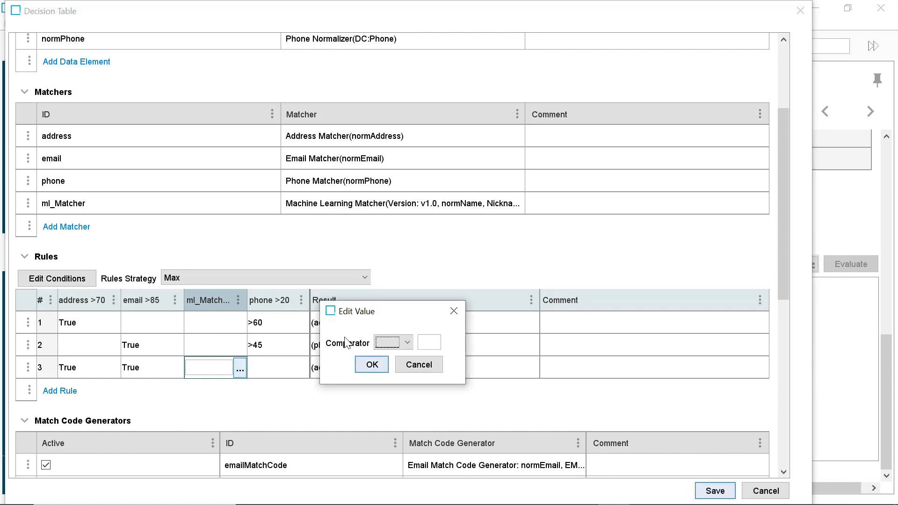
left_click(410, 342)
left_click(385, 365)
left_click(372, 365)
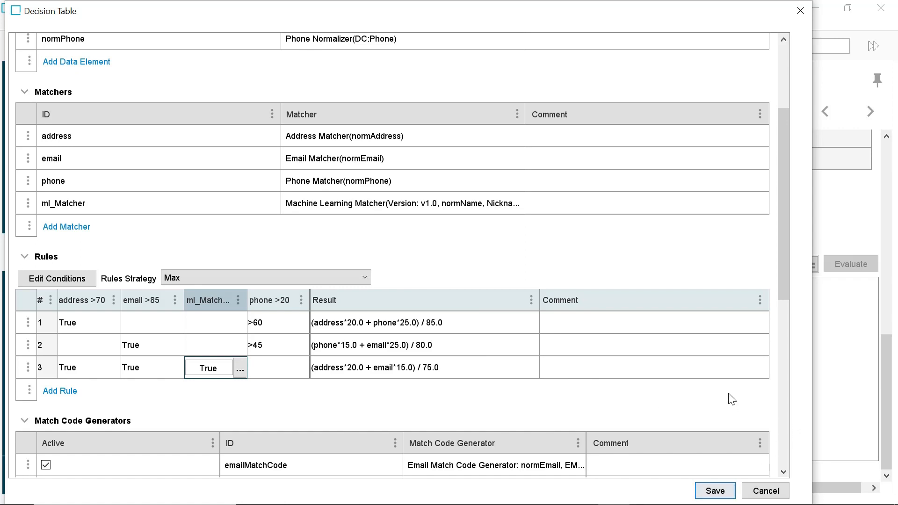
left_click(723, 495)
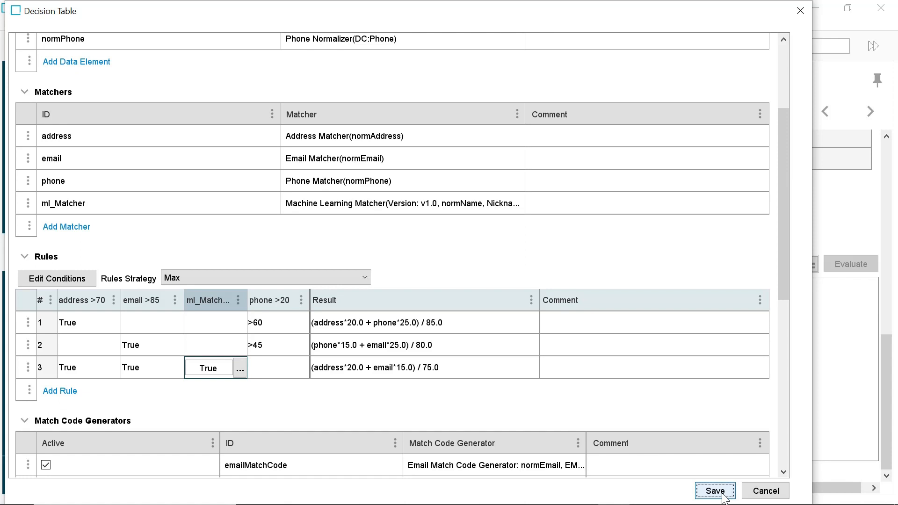